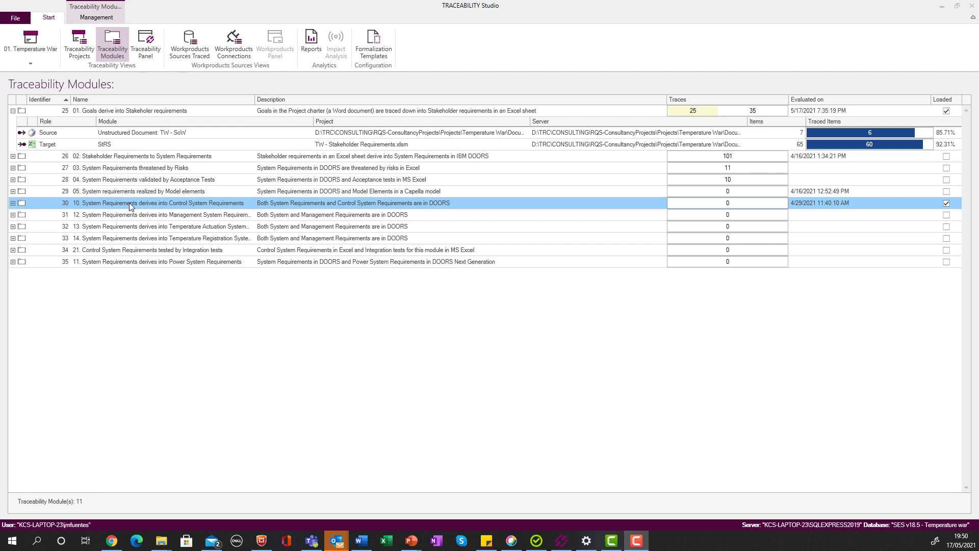
Check the source and target of module 10, System Requirements derives into Control System Requirements, and open its traceability panel
left_click(13, 203)
left_click(138, 227)
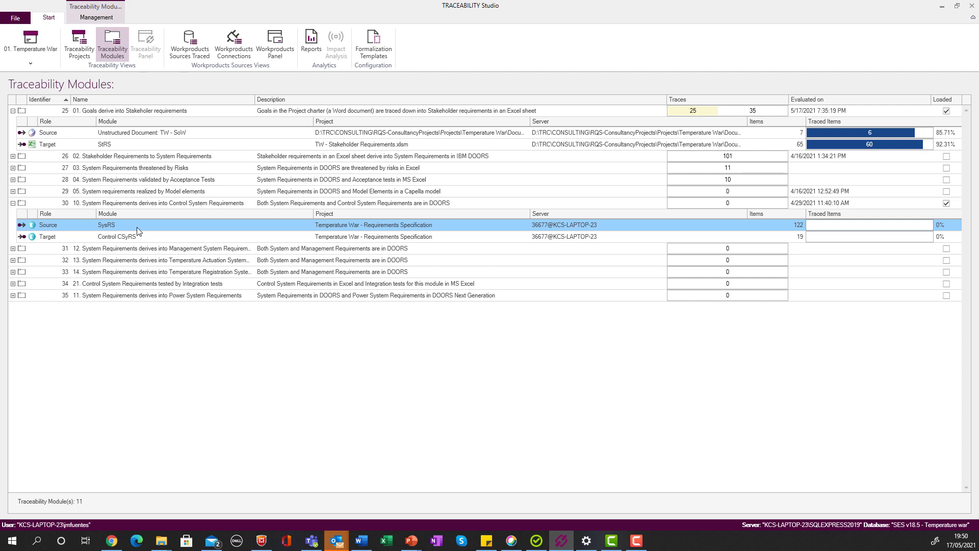
left_click(132, 237)
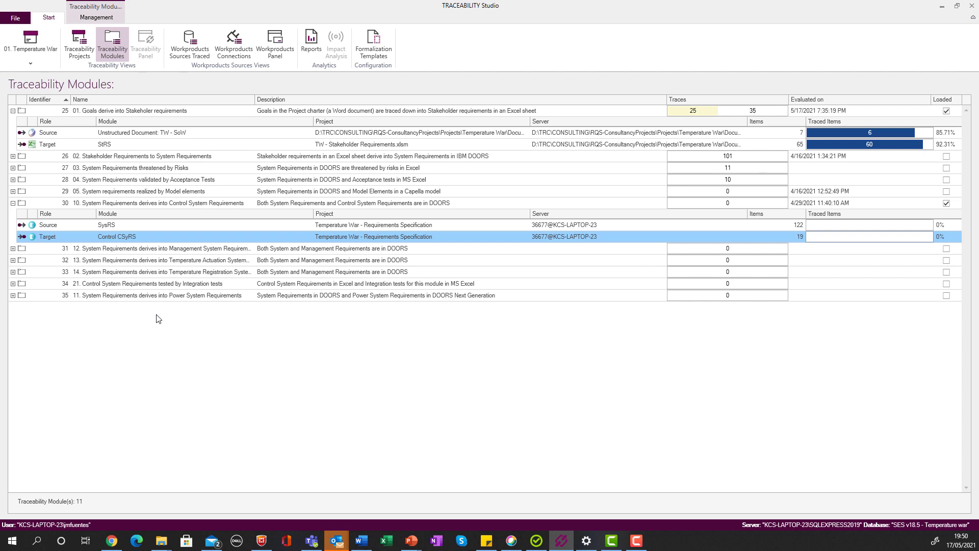
left_click(794, 226)
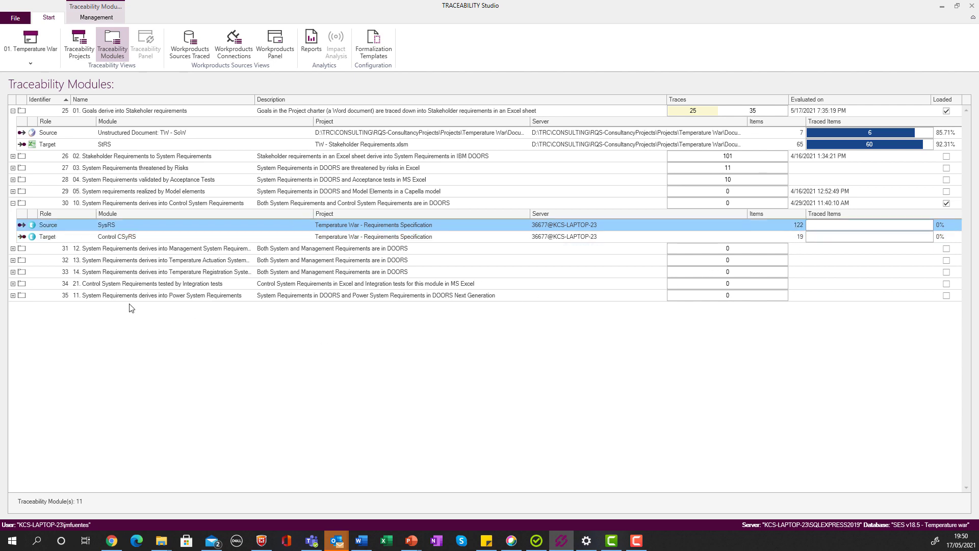
left_click(756, 237)
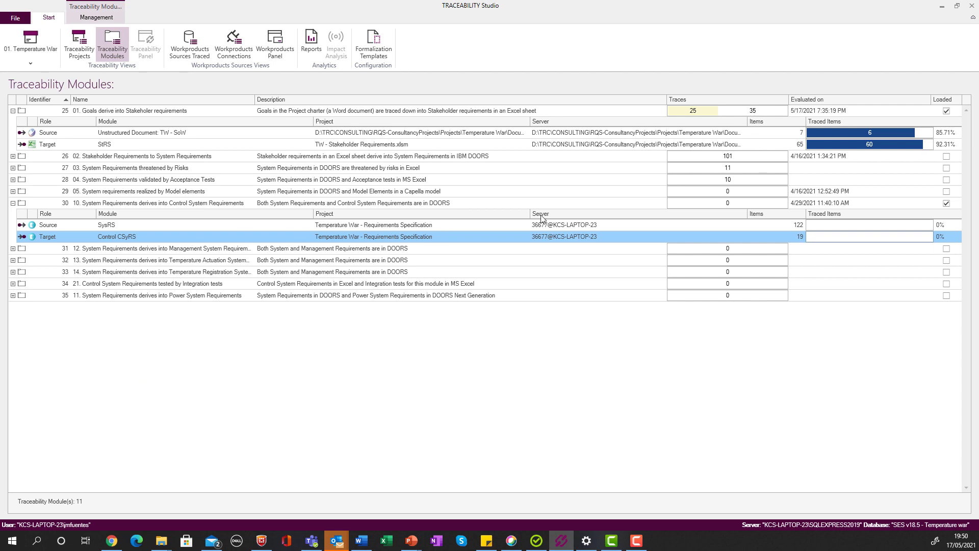
left_click(693, 204)
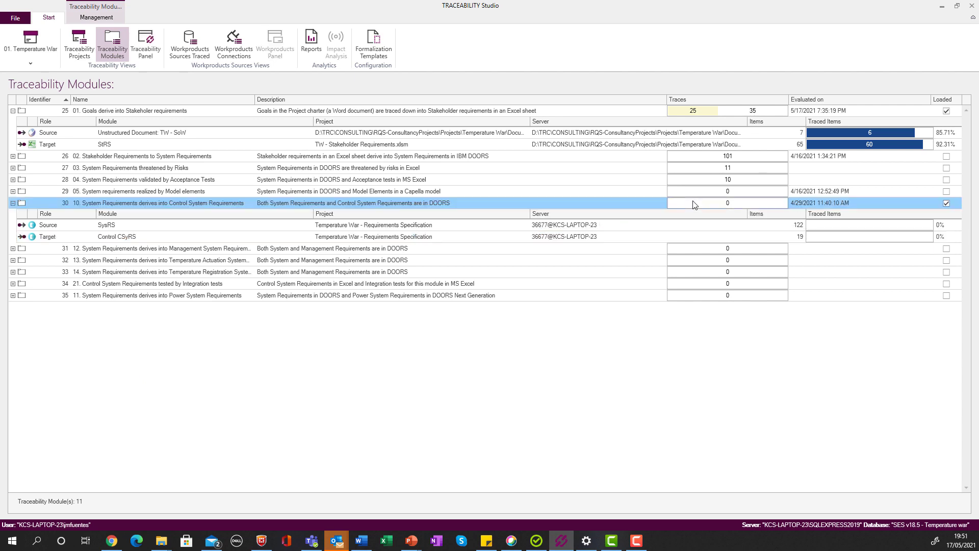
left_click(146, 45)
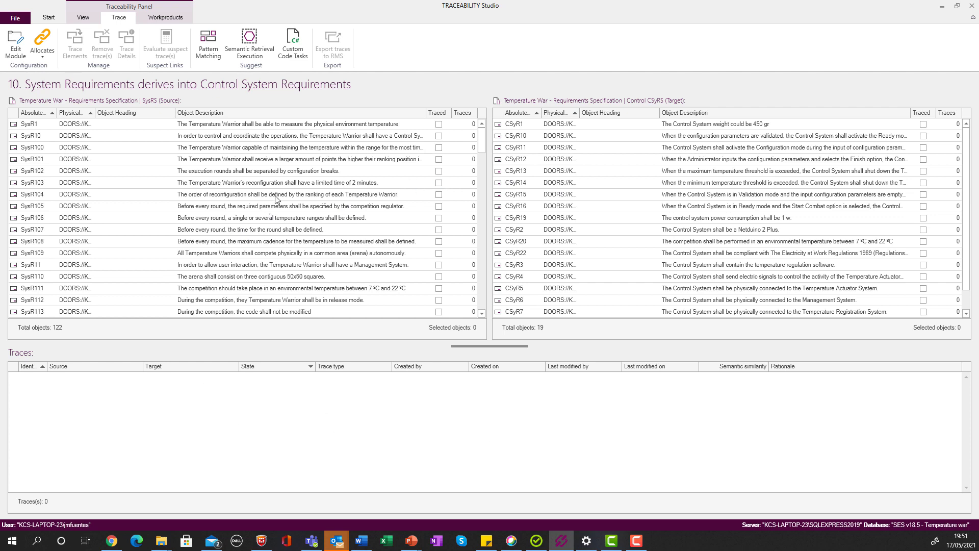
Select source requirement SysR1 and target requirement CSyR1, and set the trace type to Flow-Down
left_click(242, 124)
left_click(578, 127)
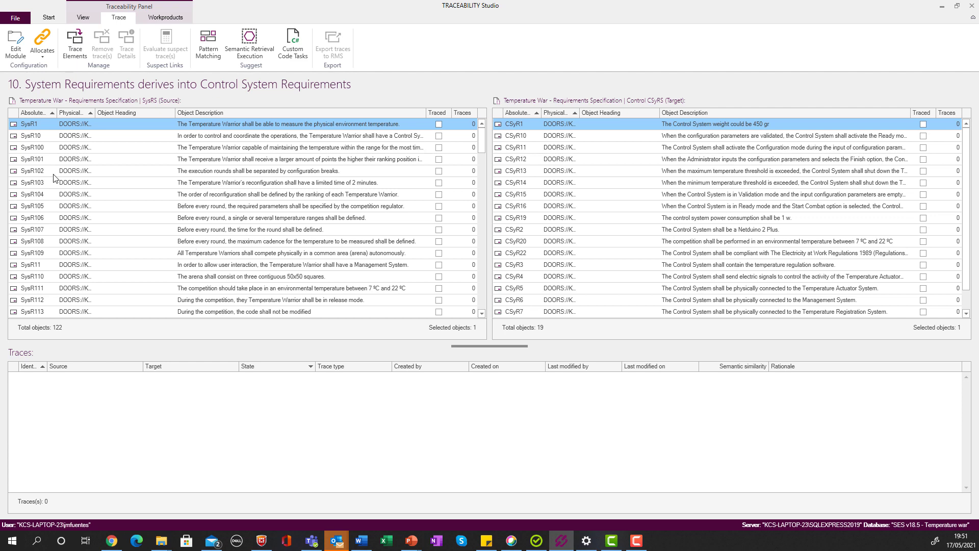
left_click(44, 56)
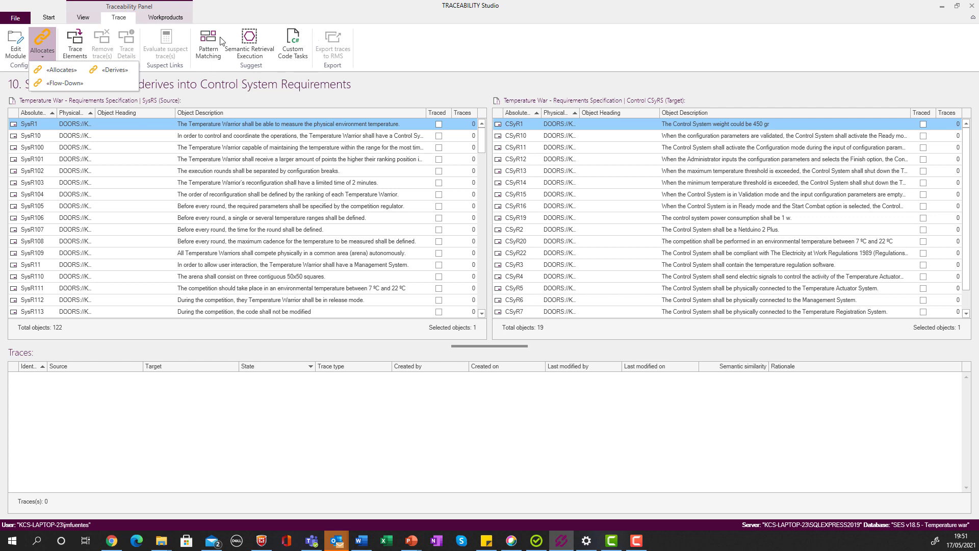
left_click(64, 83)
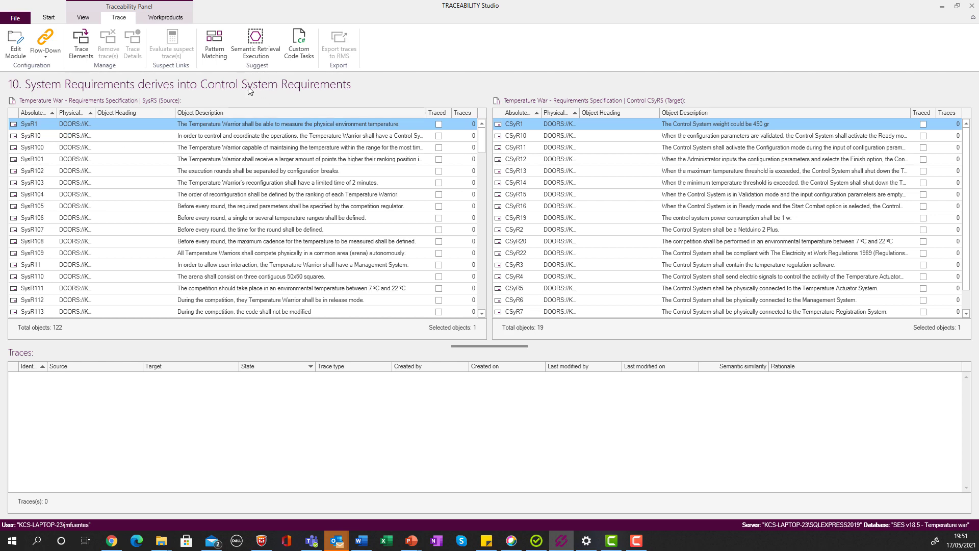
Set the module's results threshold for suggested traces to 100 and run the semantic retrieval
left_click(16, 45)
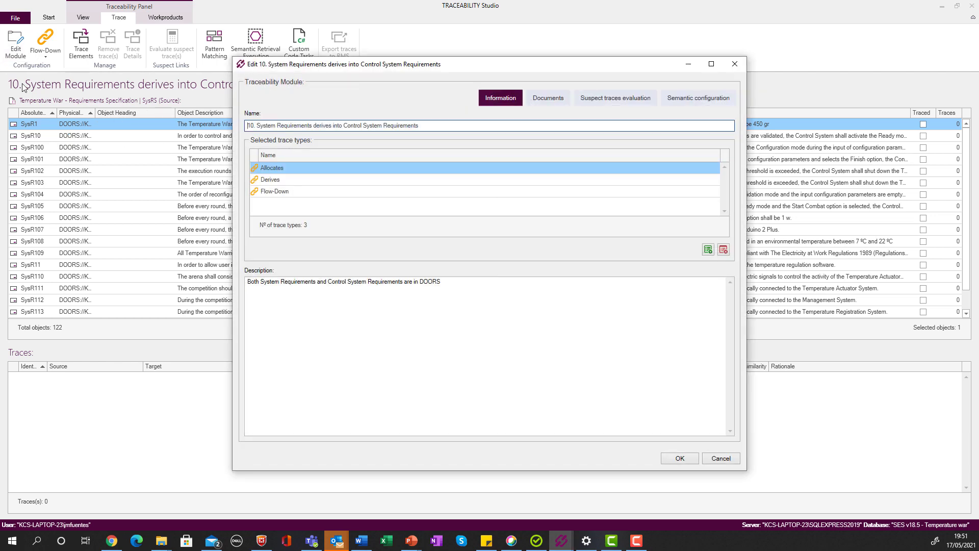
left_click(699, 102)
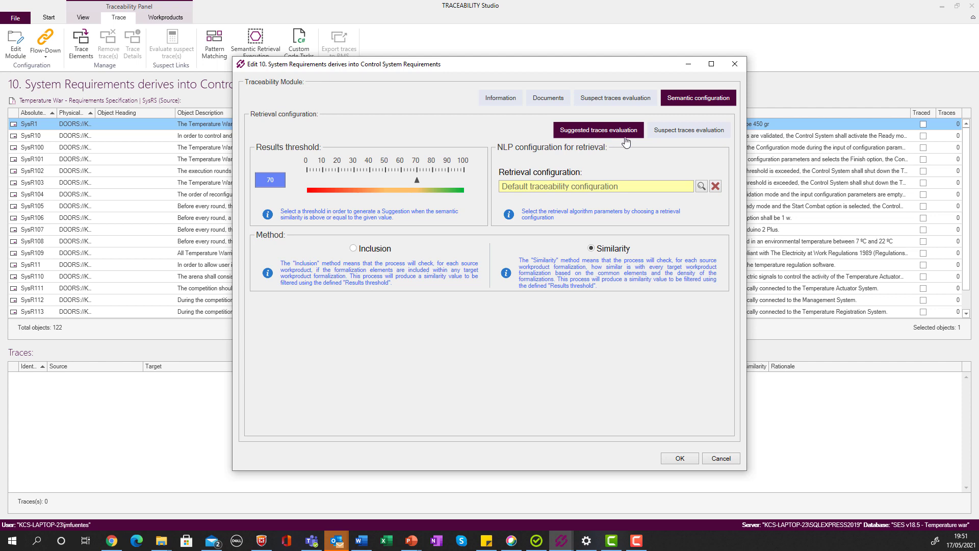
left_click_drag(417, 179, 466, 180)
left_click(674, 459)
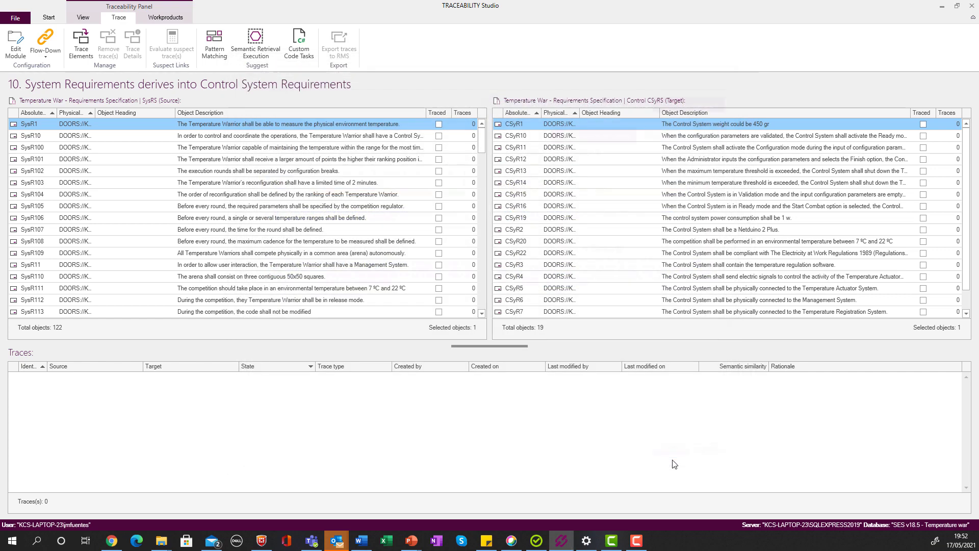
left_click(262, 53)
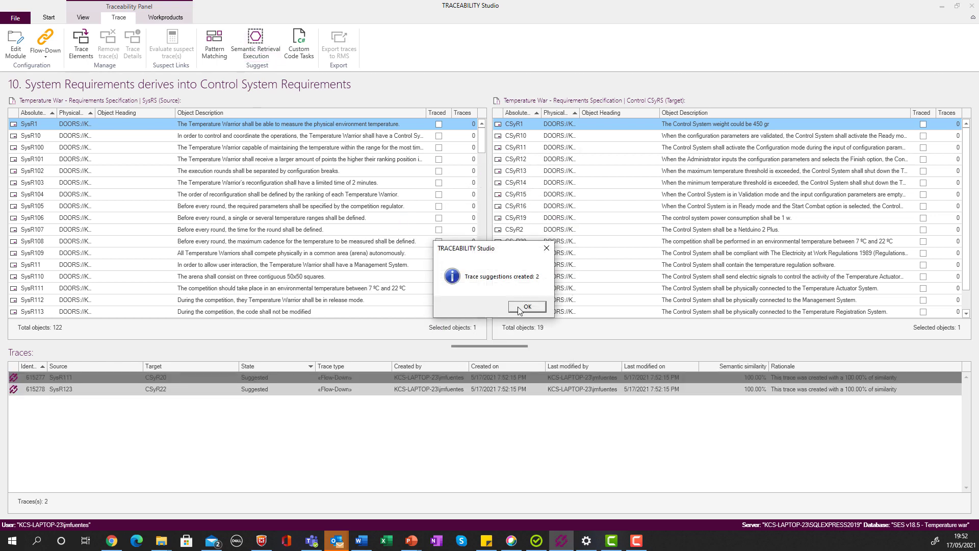
left_click(527, 306)
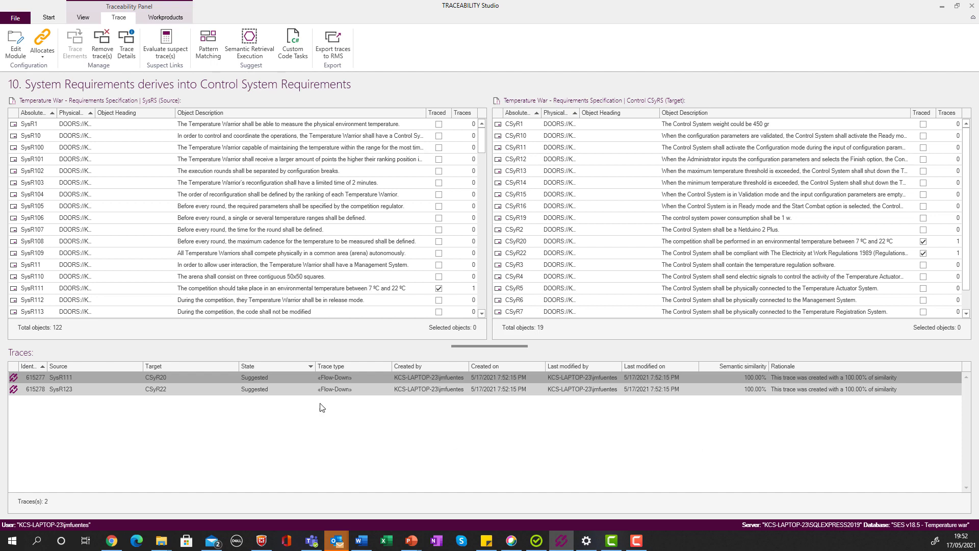
Make the trace list the master view with the Selection action and inspect the requirements linked by both suggested traces
left_click(79, 16)
left_click(36, 51)
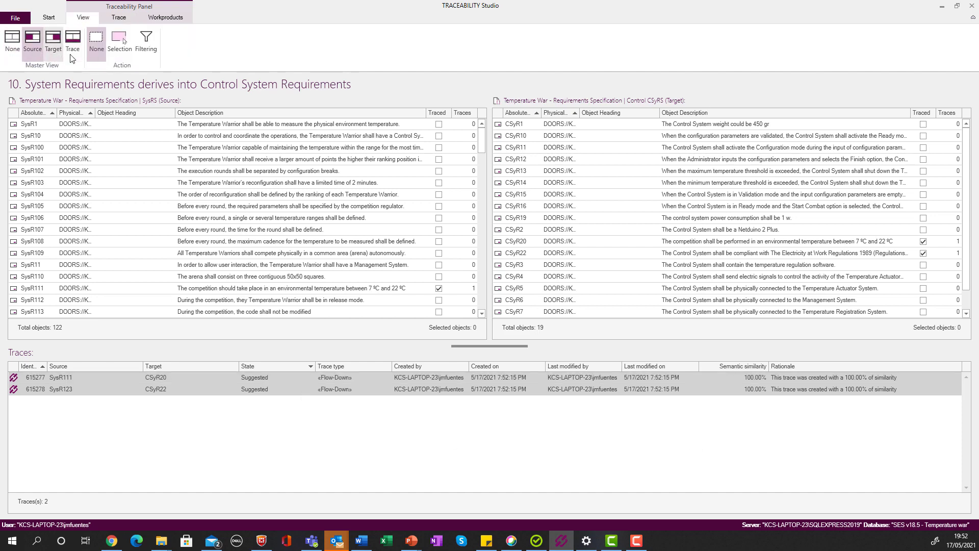
left_click(72, 50)
left_click(121, 43)
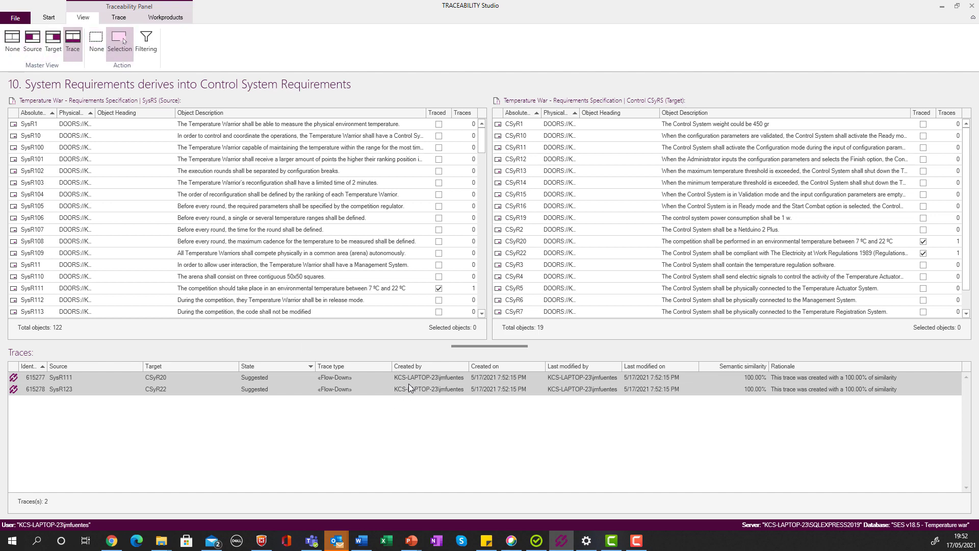
left_click(406, 379)
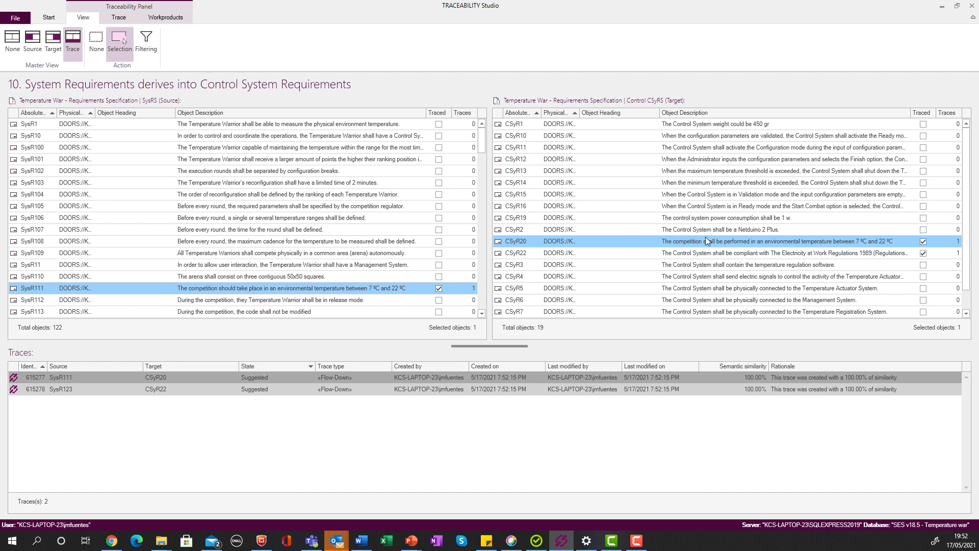
left_click(482, 389)
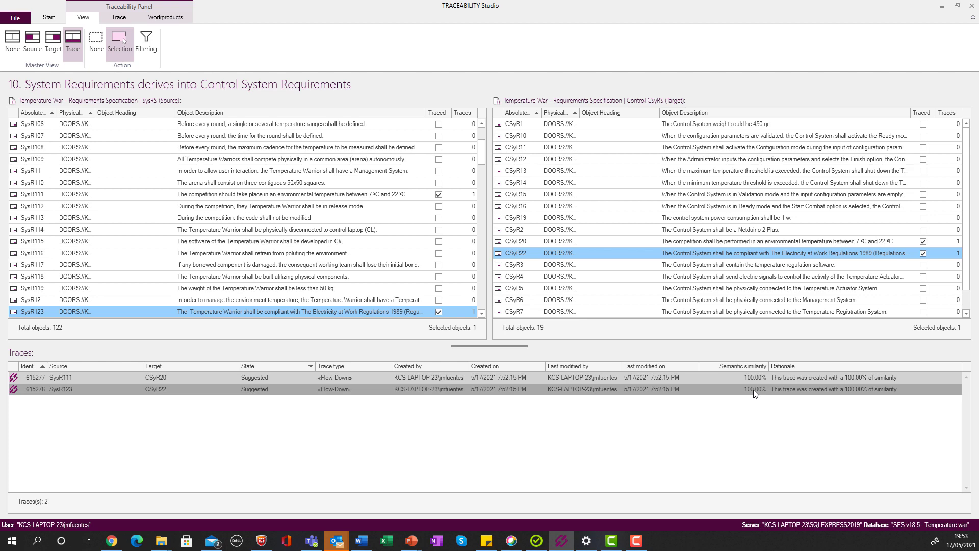
Set the trace type for new traces to Allocates
left_click(53, 20)
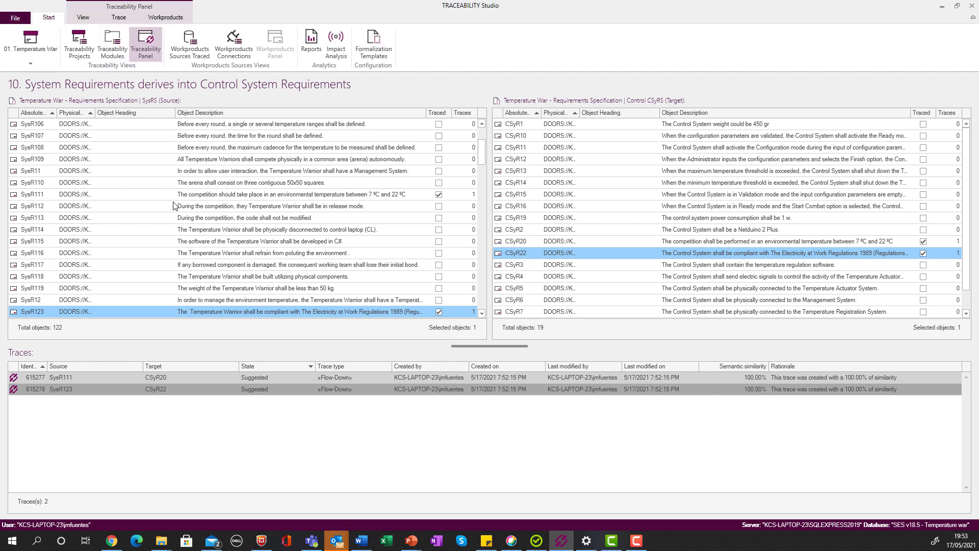
left_click(119, 18)
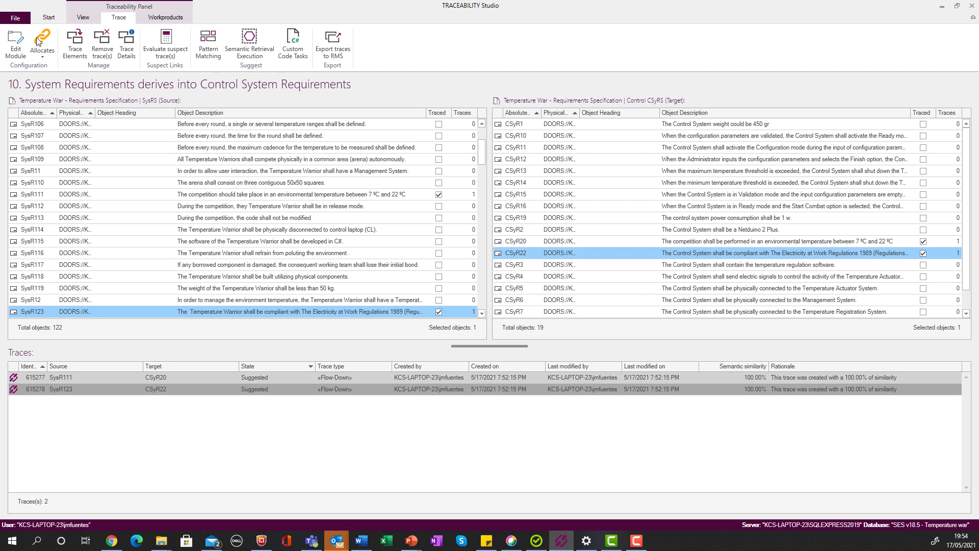
left_click(43, 54)
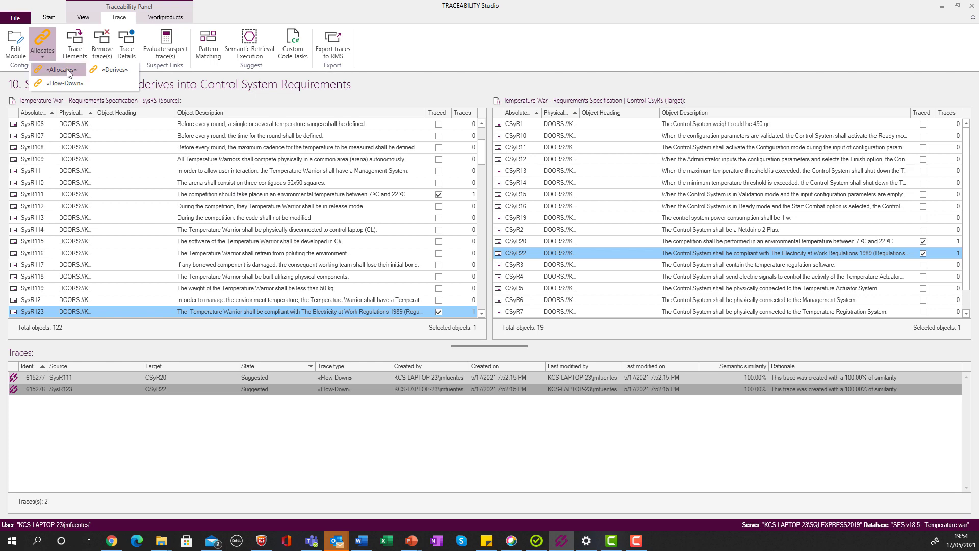
left_click(68, 73)
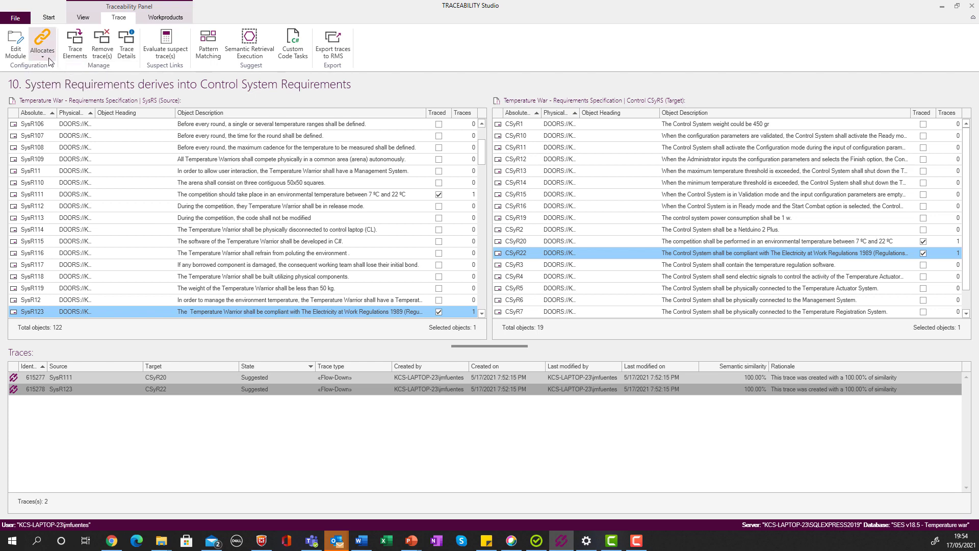
Run the custom code task Find Trace Suggestions By Property Allocation On Thesaurus View from the maximized task list
left_click(293, 51)
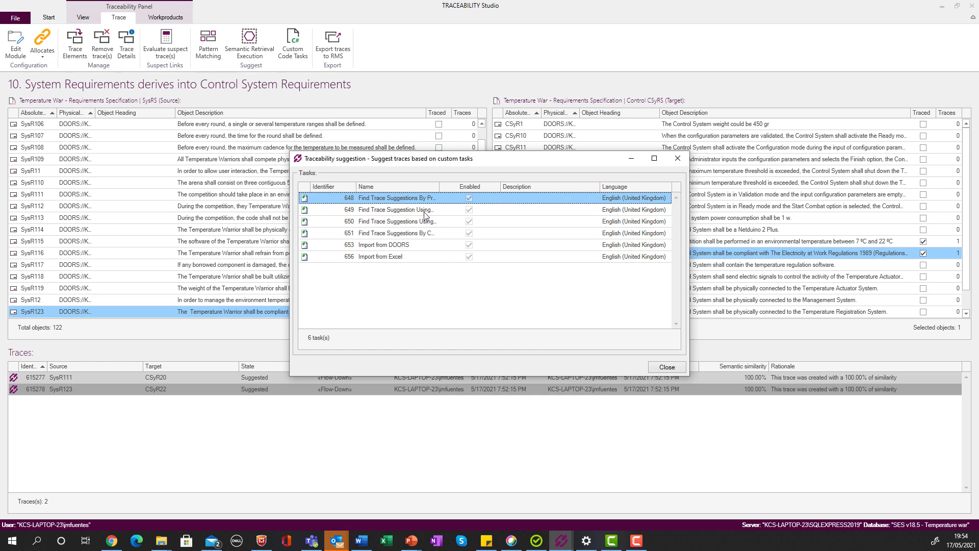
double_click(441, 162)
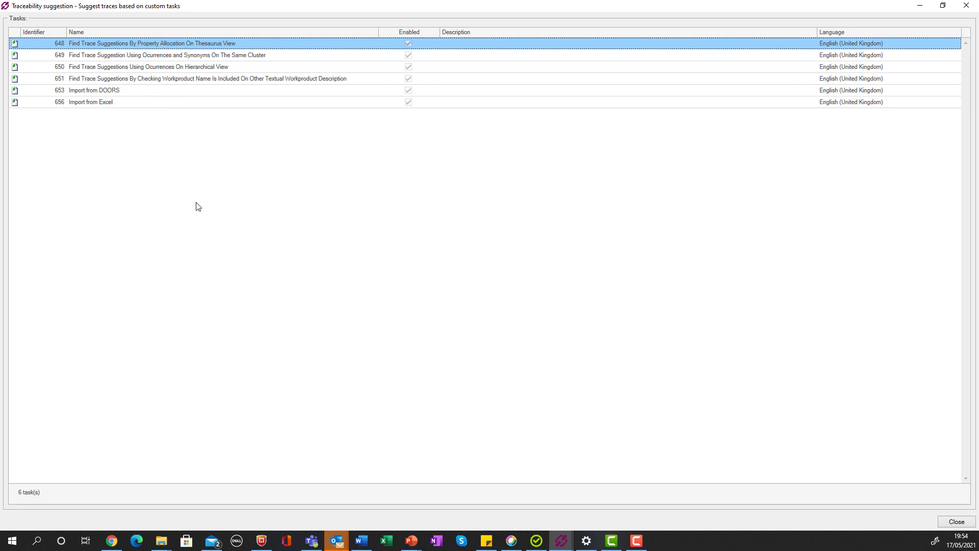
right_click(197, 43)
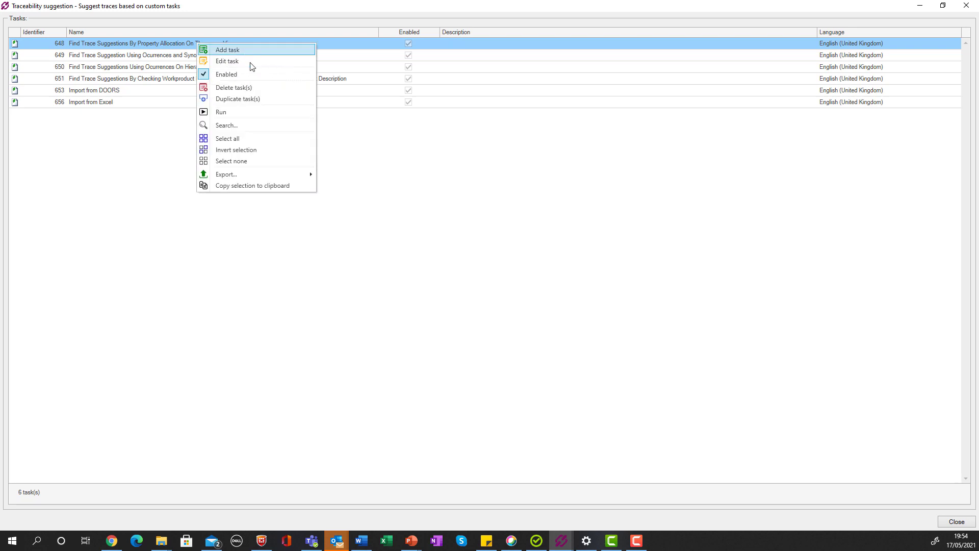
left_click(269, 114)
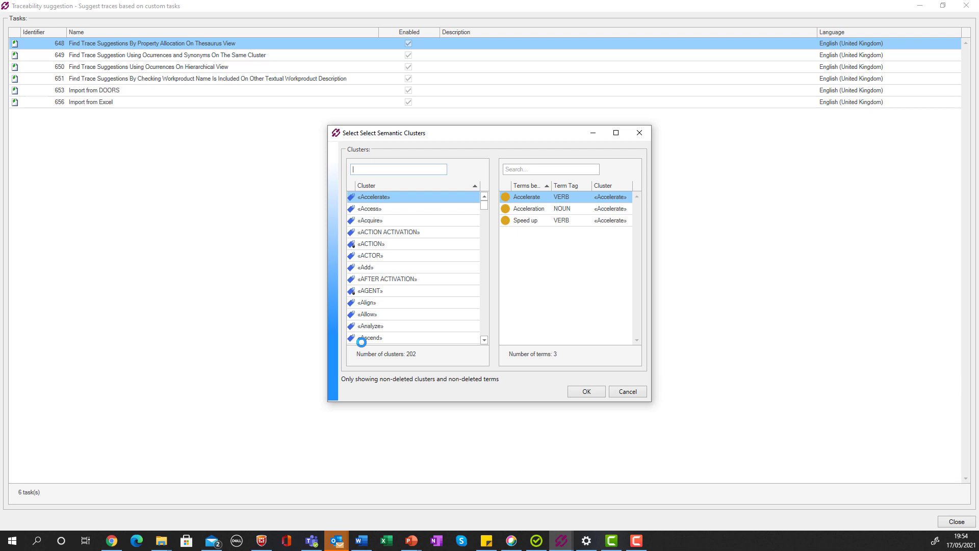
Generate the task's trace suggestions using the OTHER PROPERTIES semantic cluster and the PBS relationship type, and close the task list
type("ot")
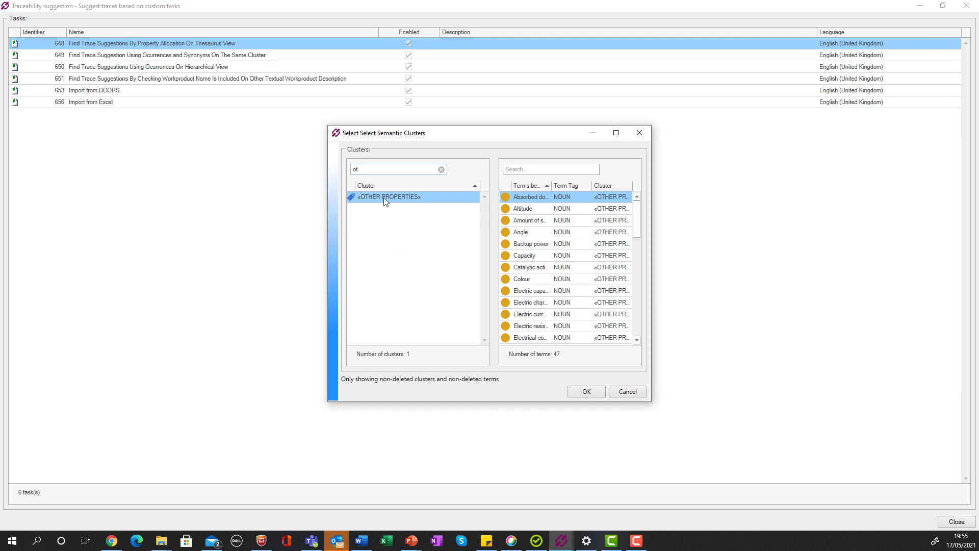
left_click(585, 390)
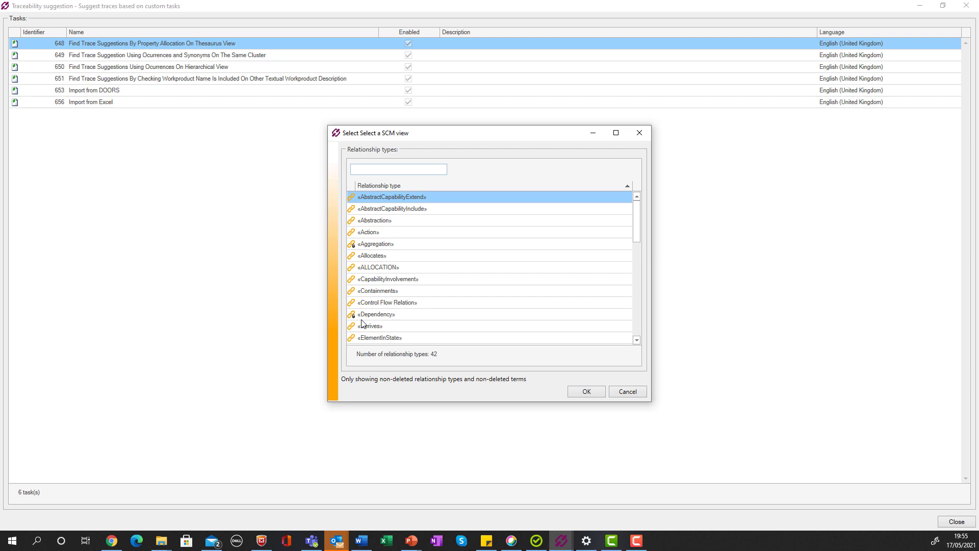
type("pbs")
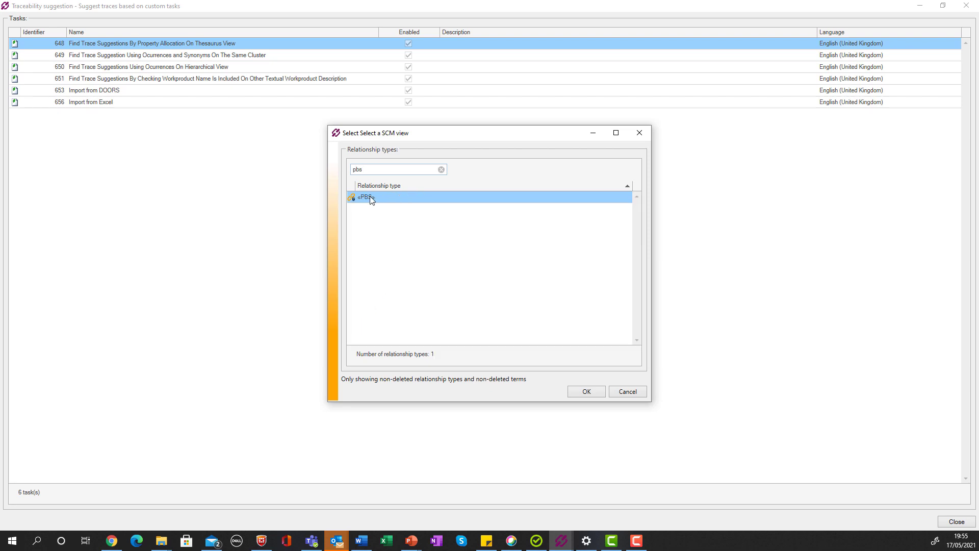
double_click(371, 199)
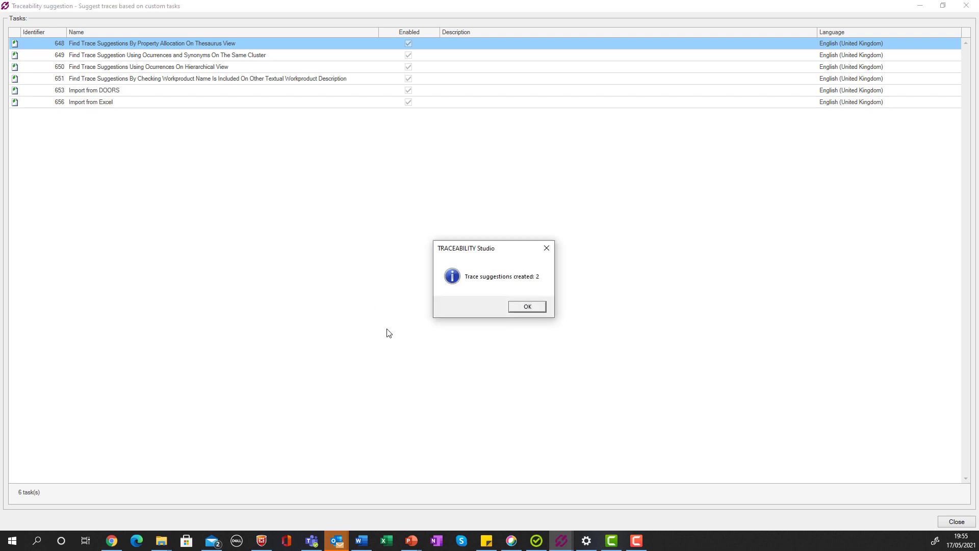
left_click(527, 307)
left_click(957, 522)
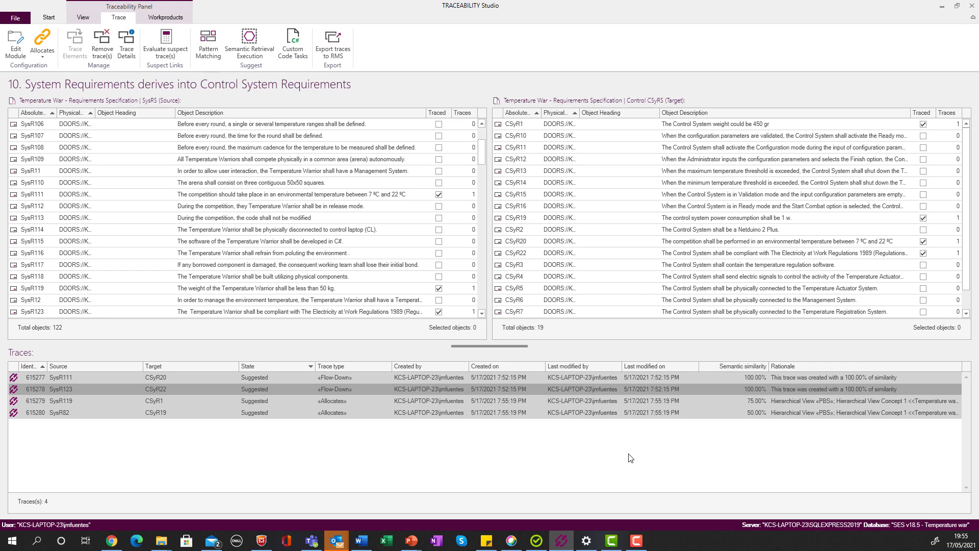
Inspect the suggested trace from SysR119 to CSyR1 and the trace, source and target details of SysR82 to CSyR19
left_click(357, 401)
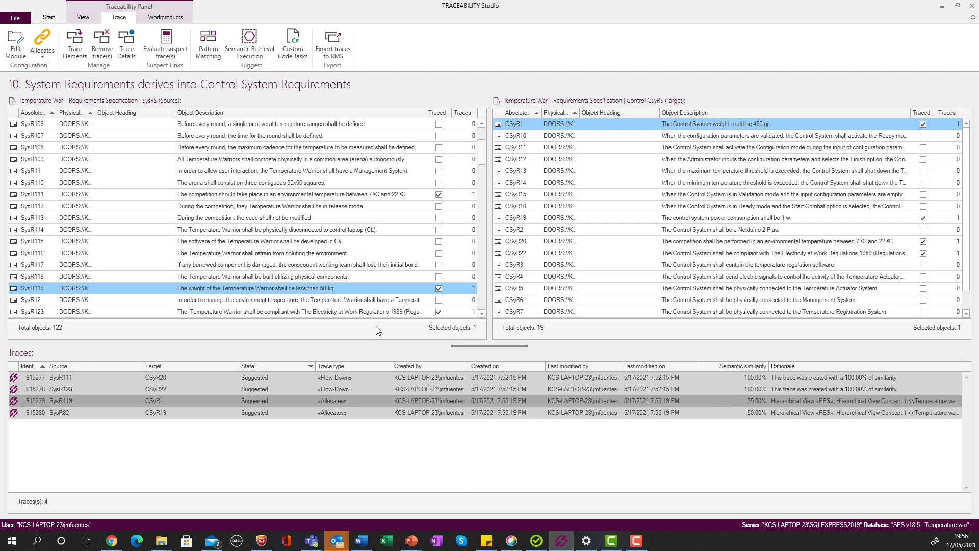
left_click(329, 413)
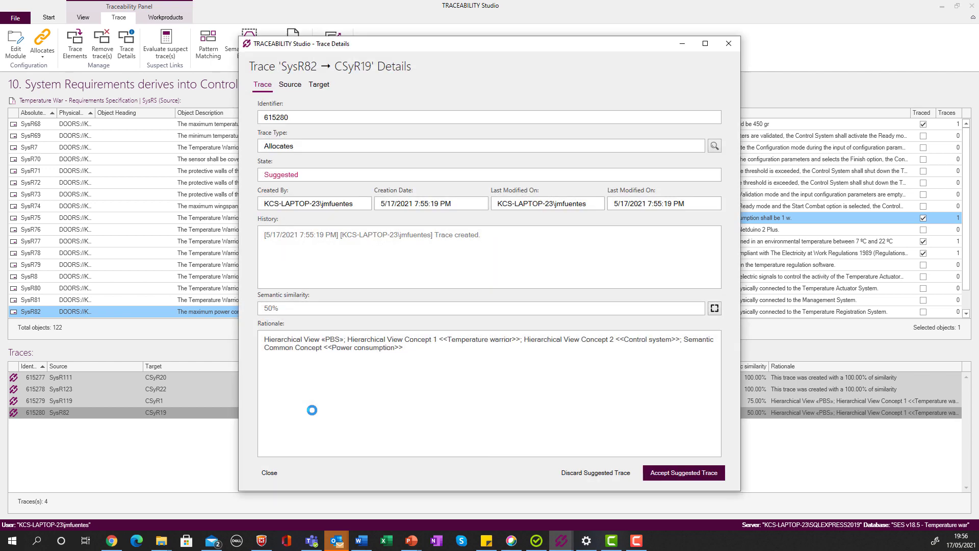
left_click(289, 85)
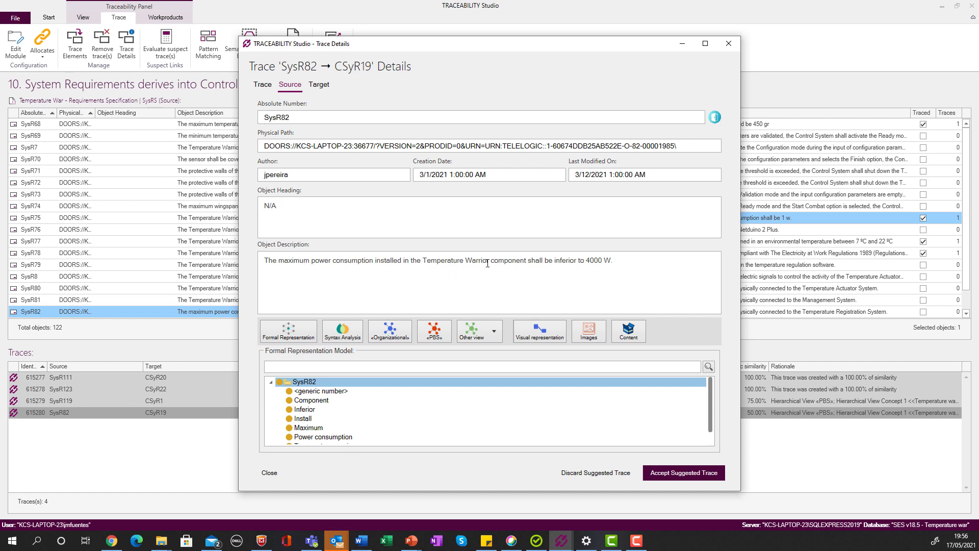
left_click(320, 90)
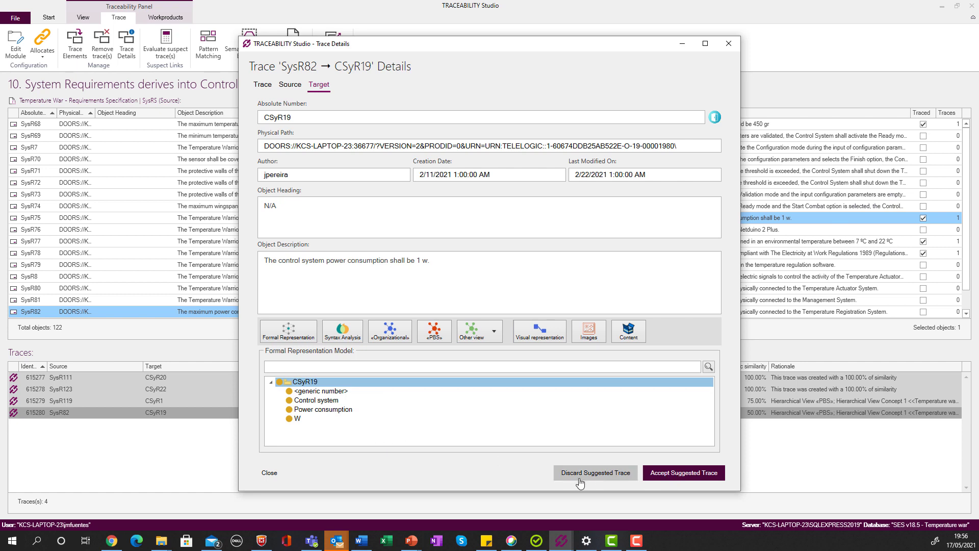
Generate Derives trace suggestions by pattern matching on the pattern [Condition3: When <System> is in <Mode>] with the STATE cluster
left_click(270, 473)
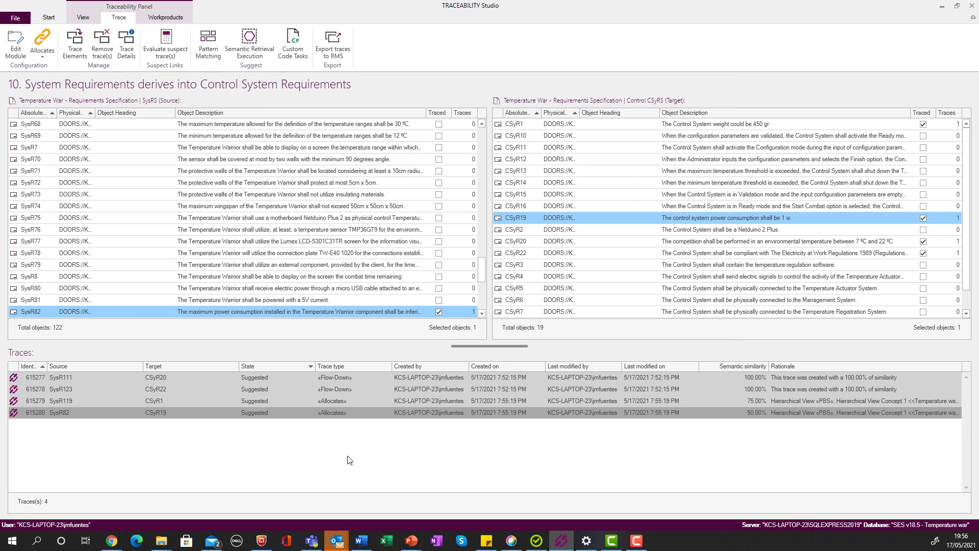
left_click(46, 55)
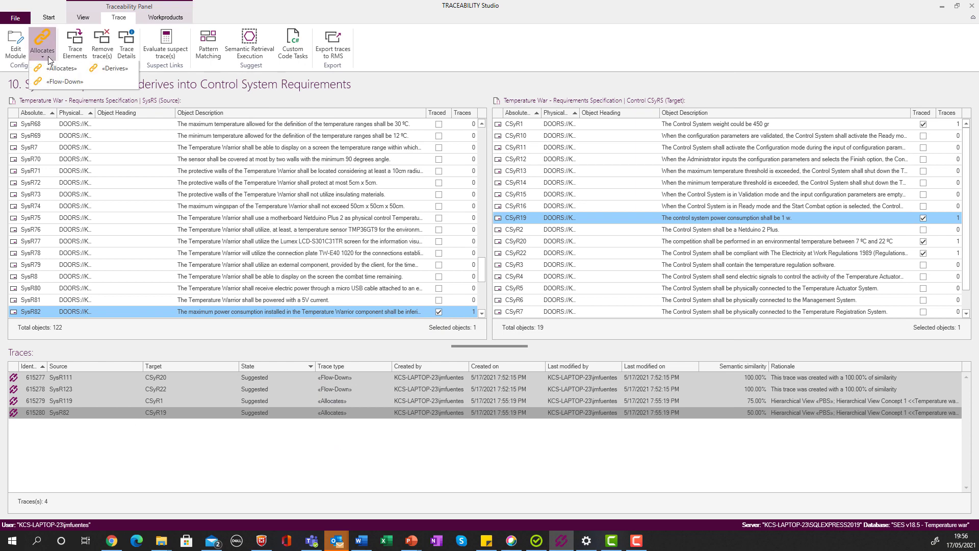
left_click(103, 71)
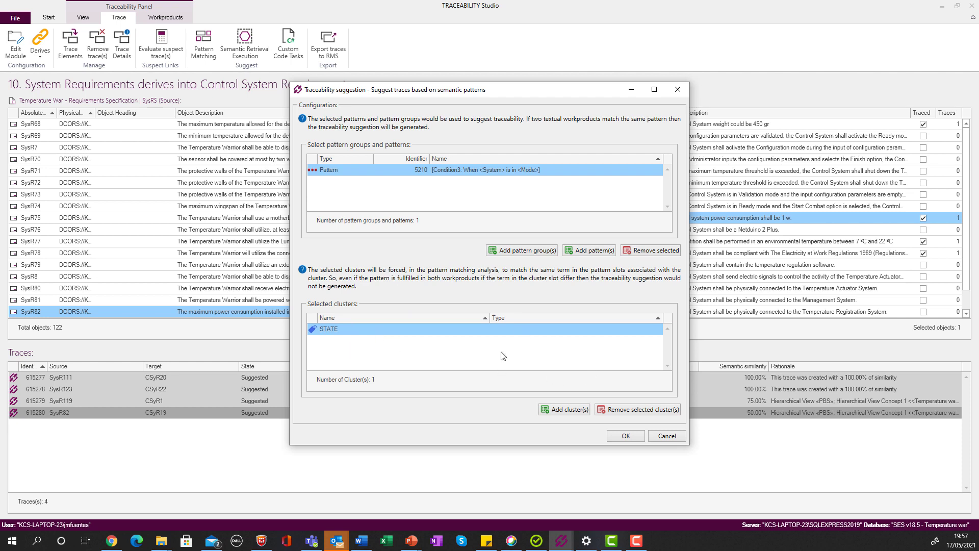
left_click(627, 436)
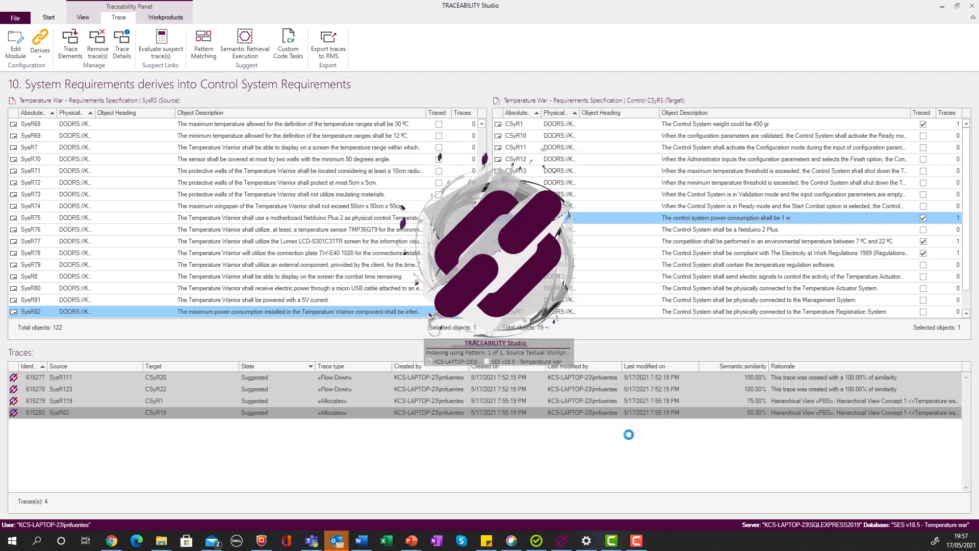
left_click(525, 308)
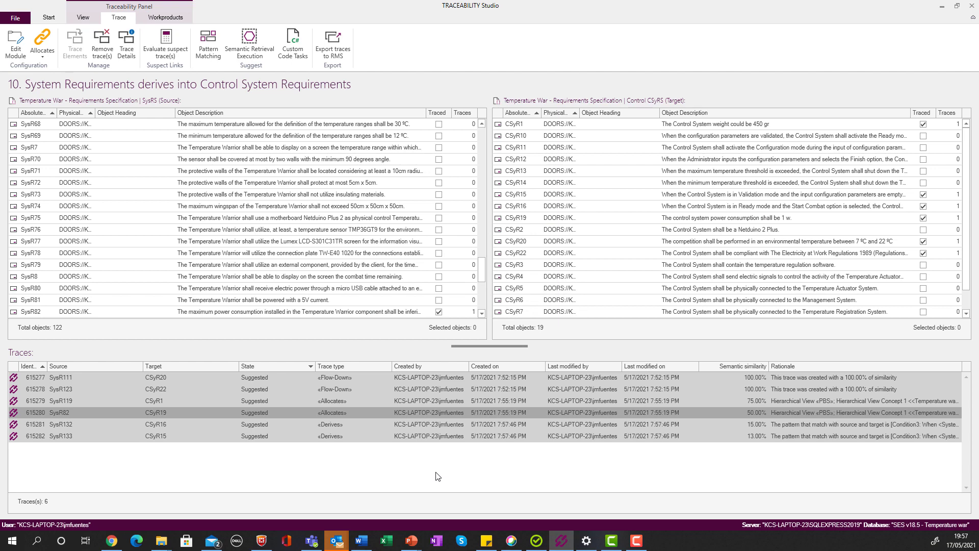
Inspect the trace, source and target details of the suggested trace from SysR132 to CSyR16, and close them
left_click(331, 424)
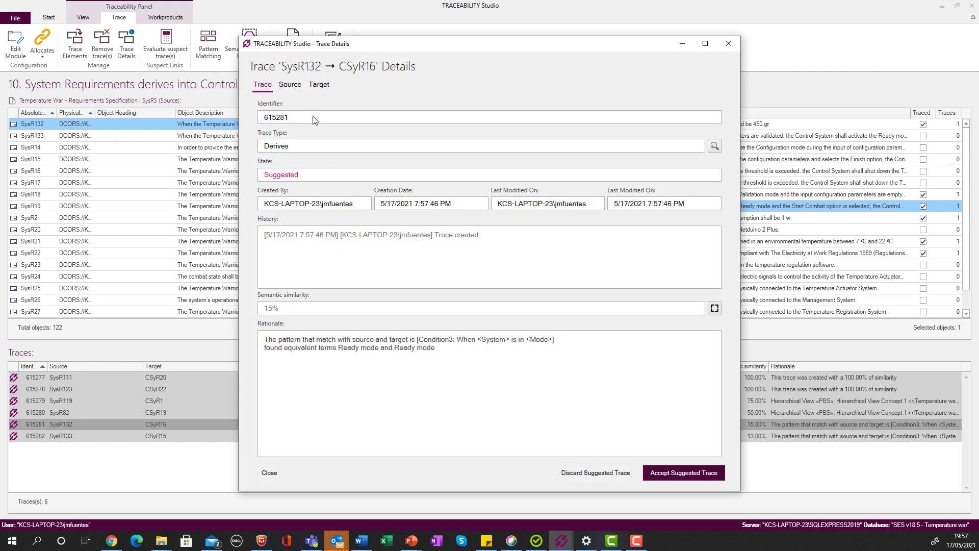
left_click(290, 85)
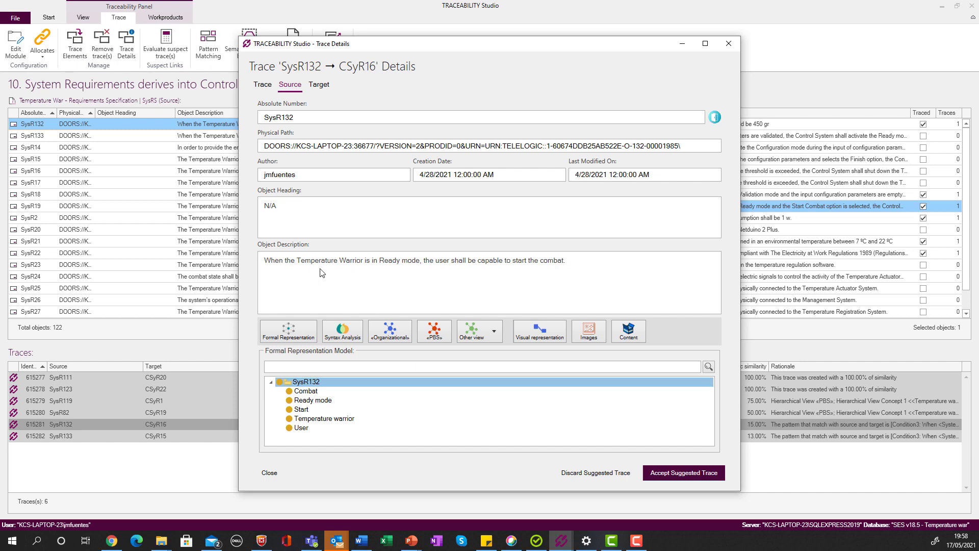
left_click(320, 84)
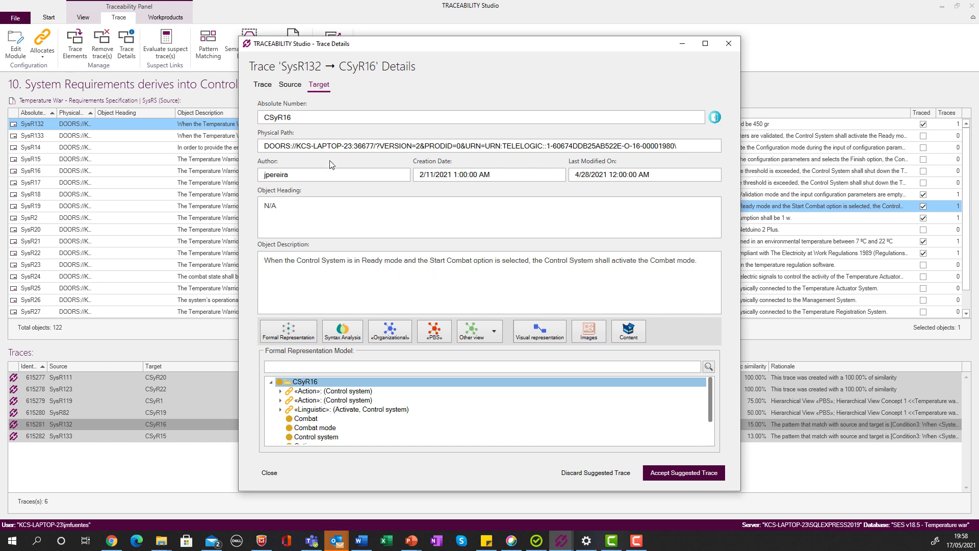
left_click(291, 85)
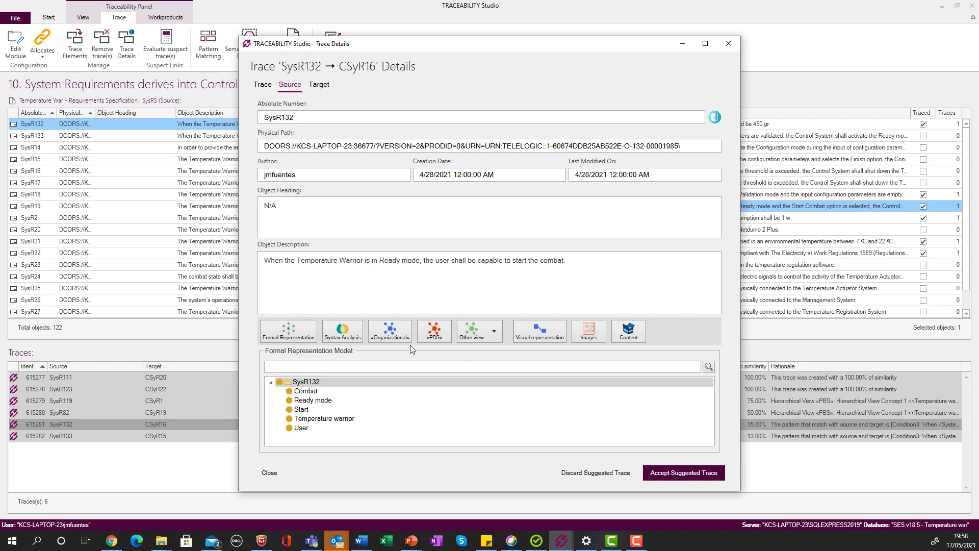
left_click(270, 472)
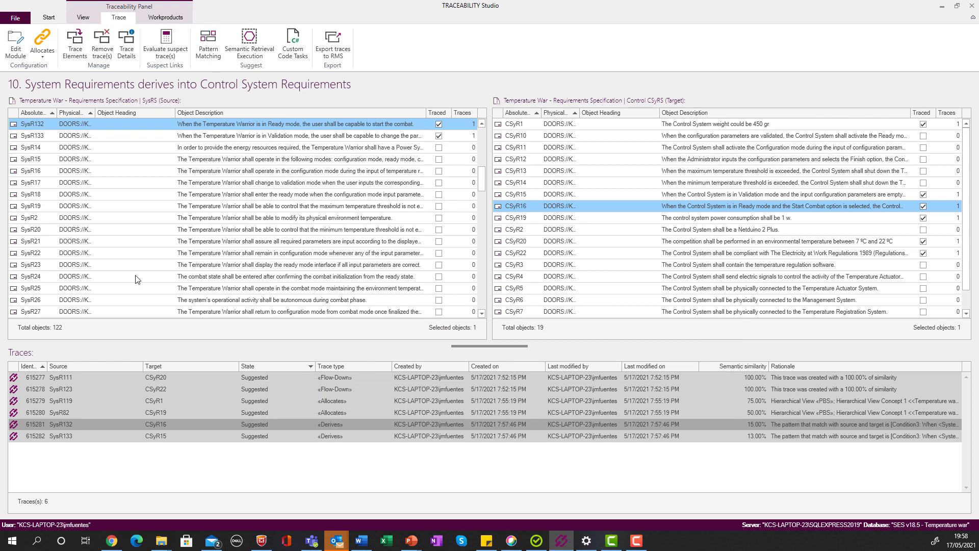
Set the trace type for new traces to Derives and lower the module's results threshold for suggested traces in its semantic configuration
left_click(42, 57)
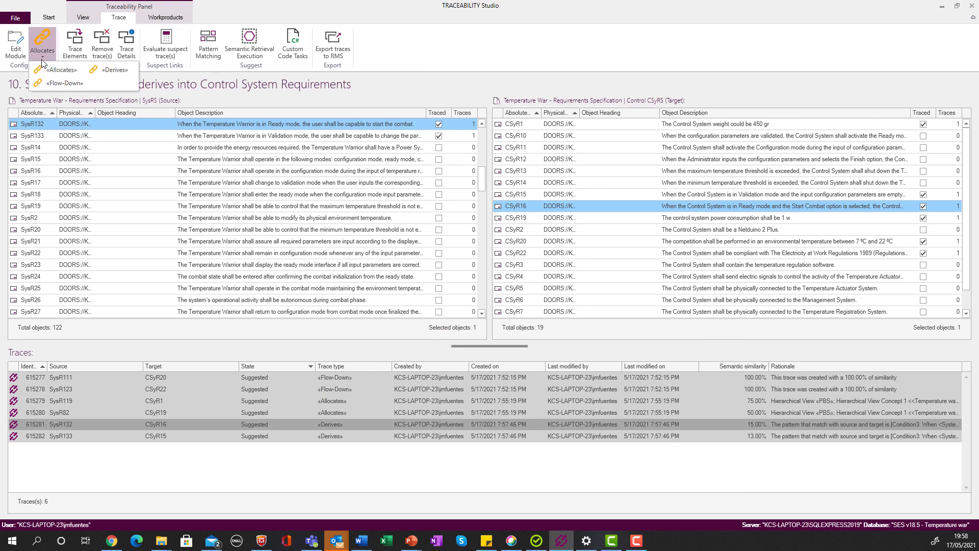
left_click(113, 70)
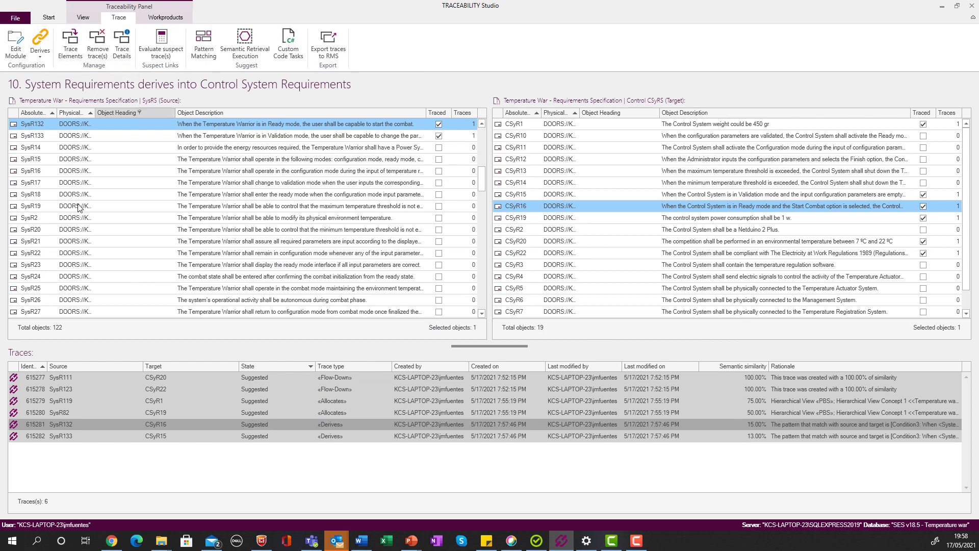
left_click(16, 52)
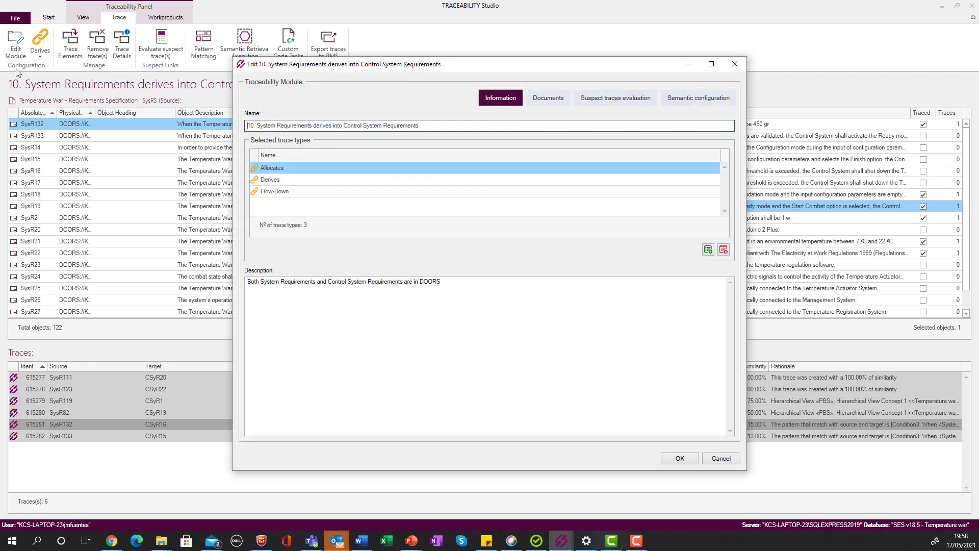
left_click(698, 99)
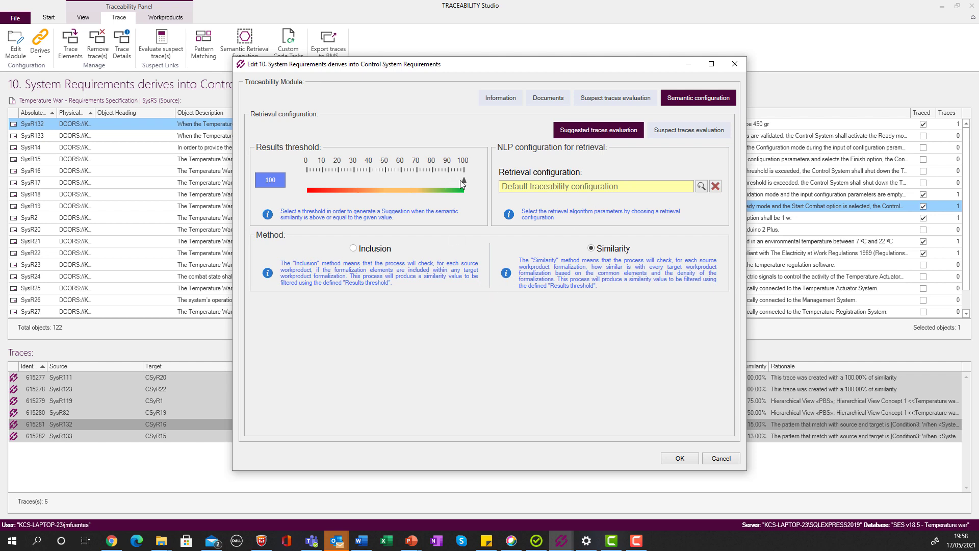
left_click_drag(464, 181, 426, 182)
left_click(691, 458)
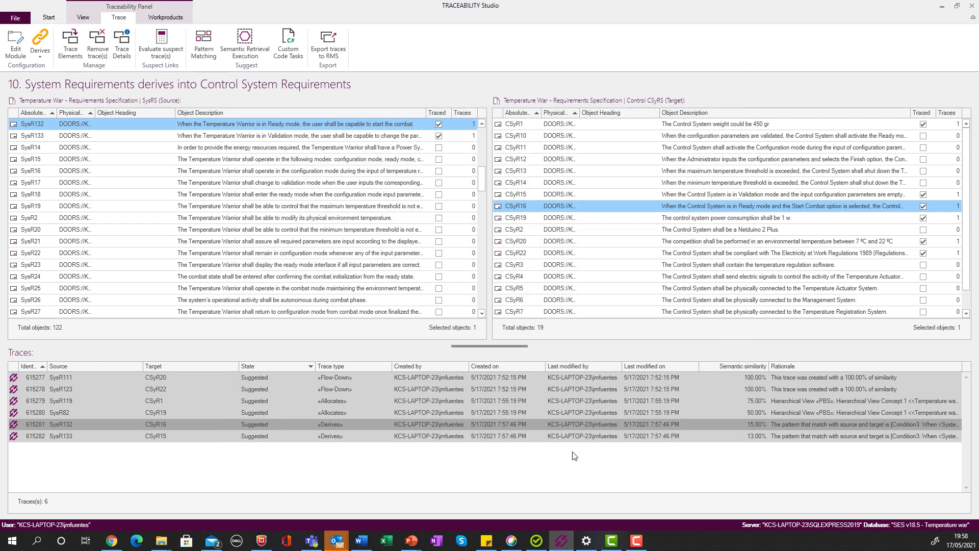
Execute semantic retrieval to generate trace suggestions and select the suggested trace from SysR19 to CSyR13
left_click(255, 41)
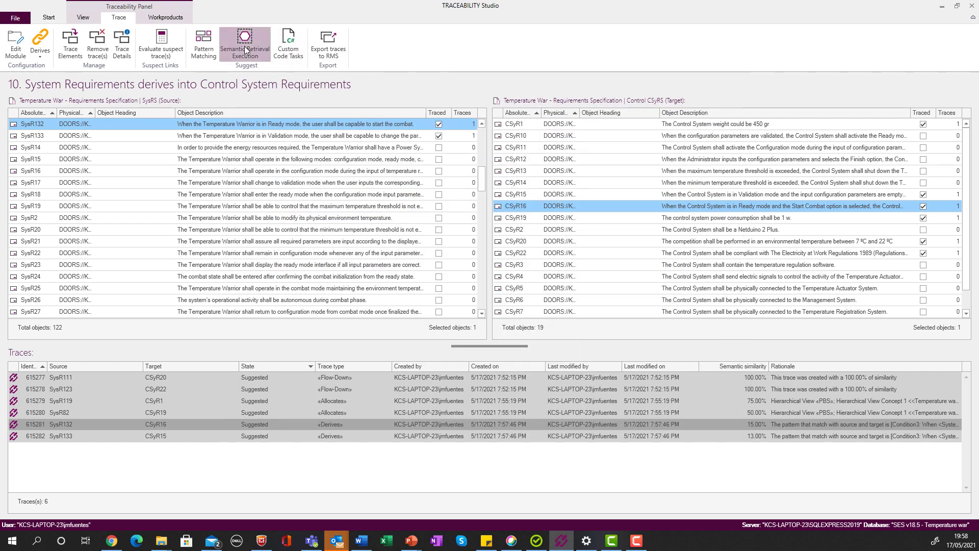
left_click(513, 307)
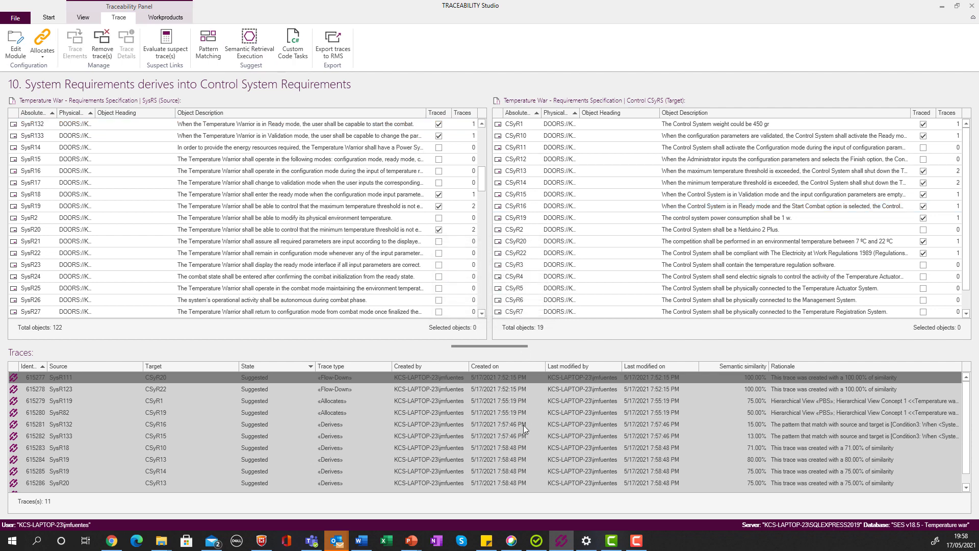
scroll(709, 445, "down", 1)
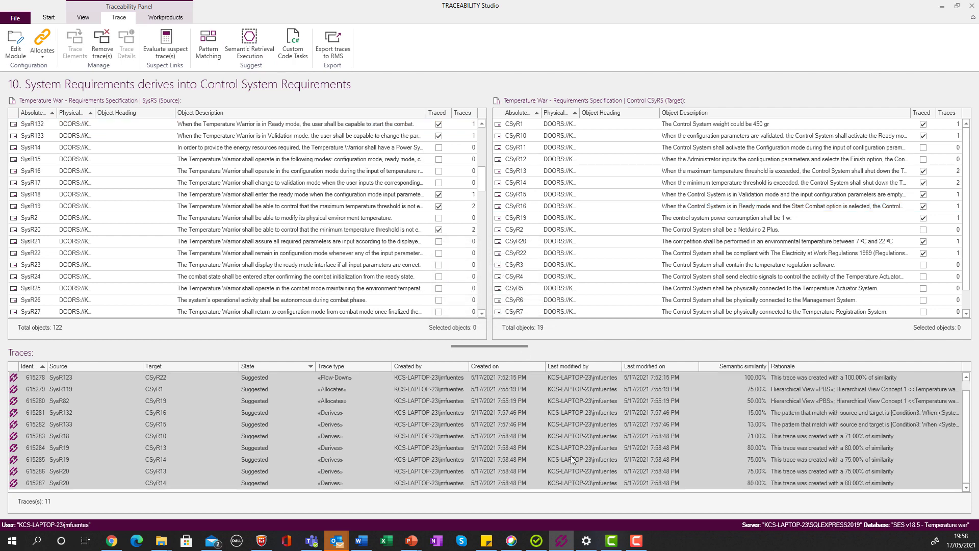
left_click(340, 447)
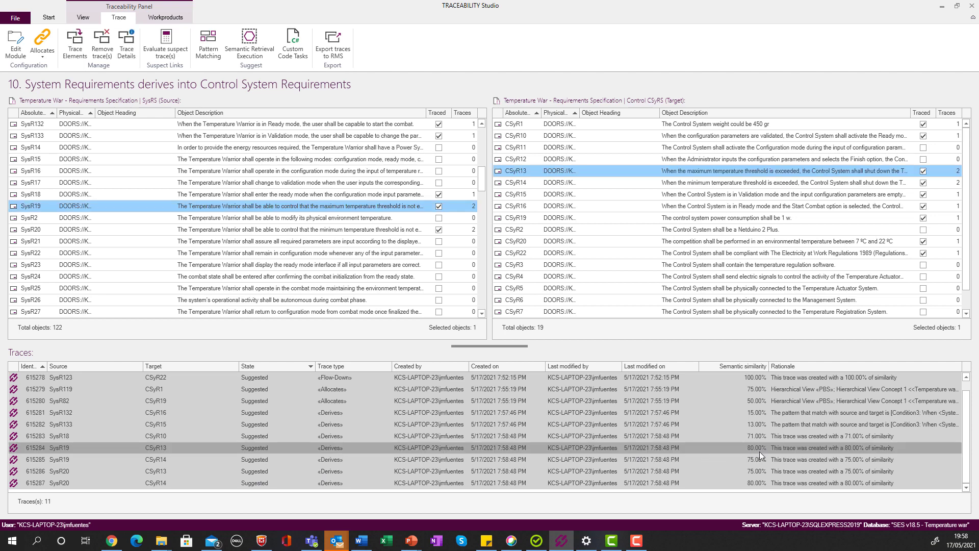